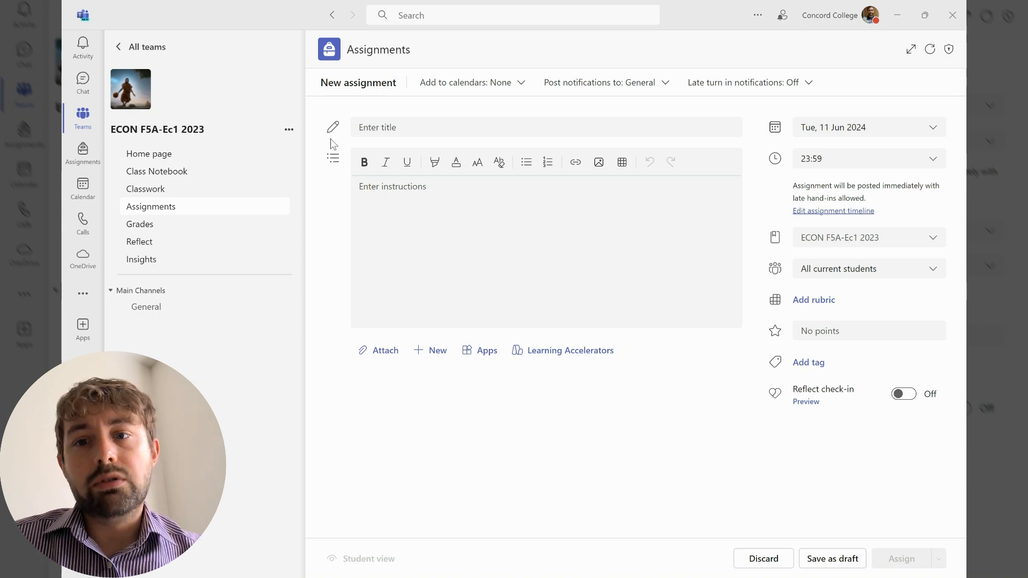
Step: Enter the instructions "Create an activity to help GCSE Economics students understand how policymakers might deal with a trade deficit" and expand them with Add detail
left_click(383, 187)
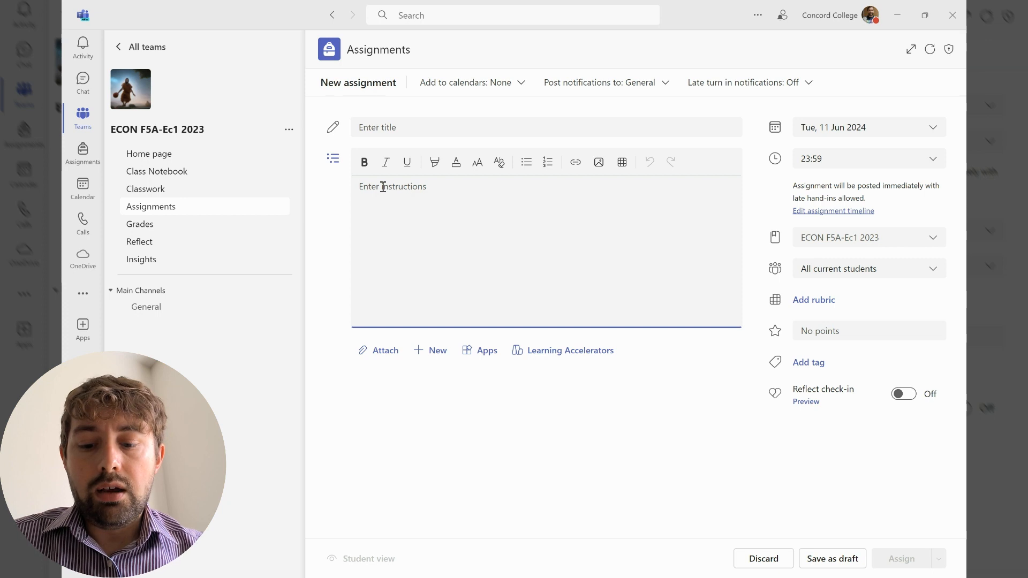
type("Create an activity to help GCSE Economics students understand how policymakers might deal with a trade deficit")
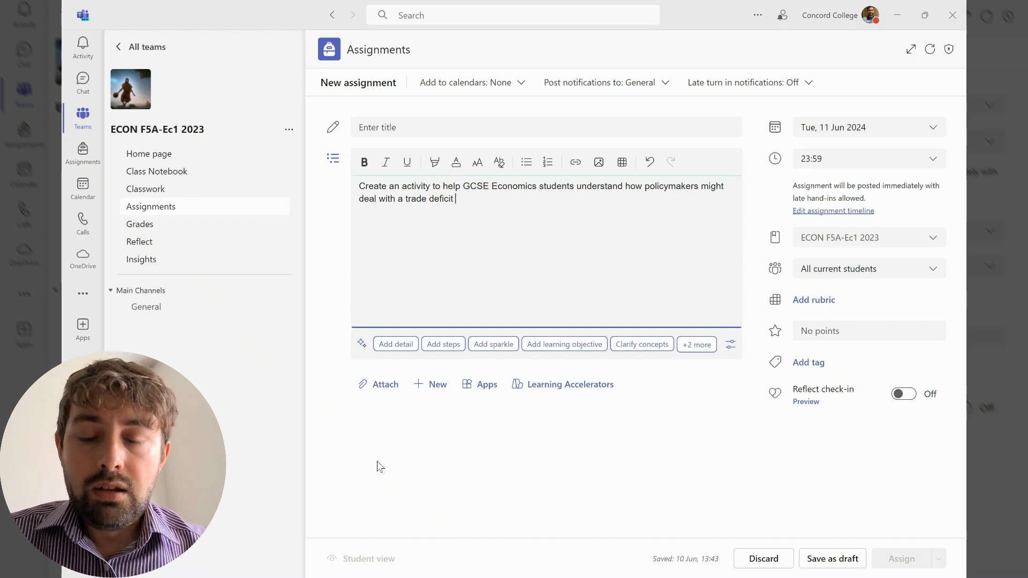
left_click(396, 344)
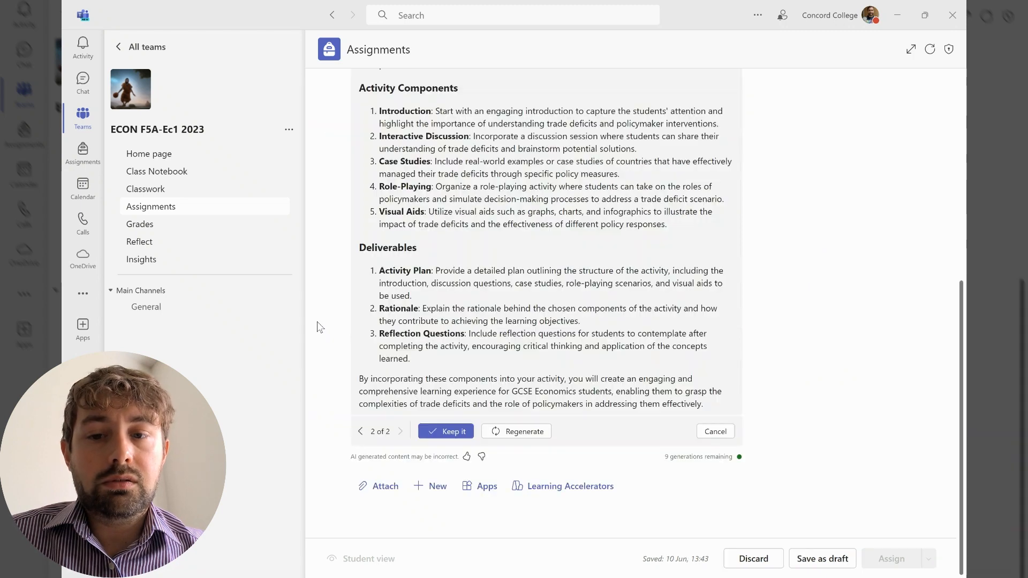
Step: Review the generated assignment instructions, from the title and objective through the key concepts, activity components and deliverables
scroll(579, 209, "up", 3)
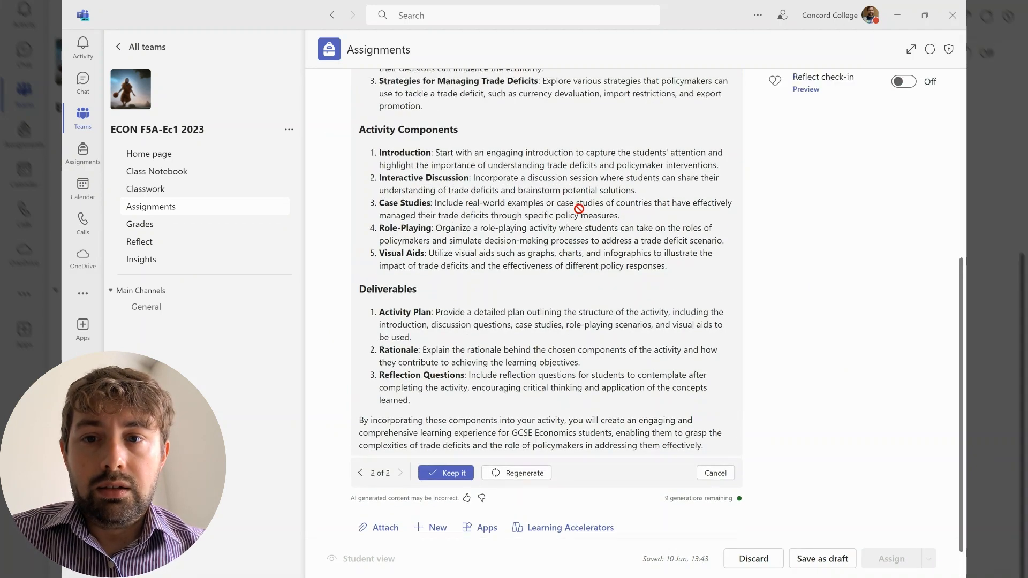
scroll(579, 209, "up", 3)
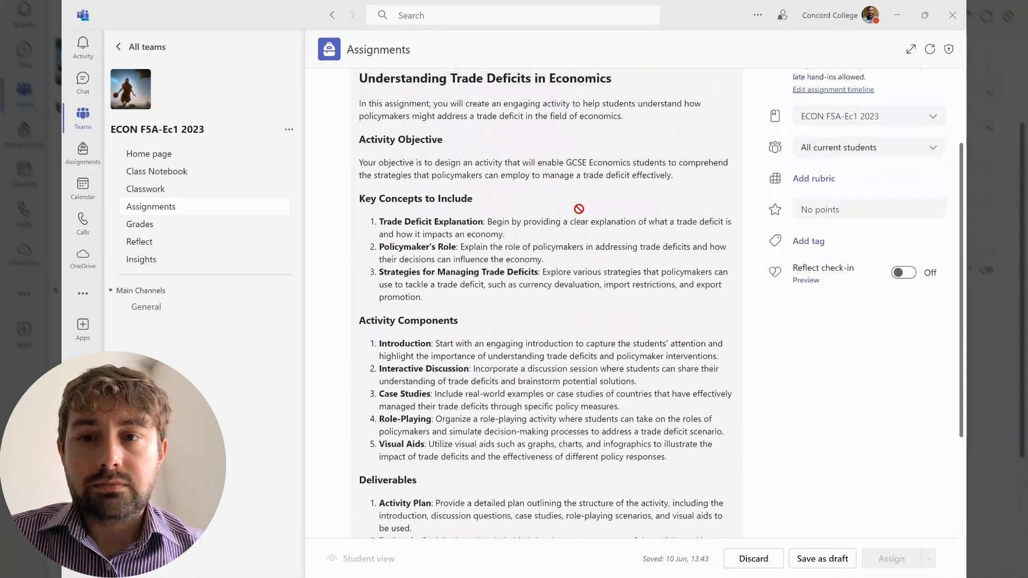
scroll(579, 209, "up", 2)
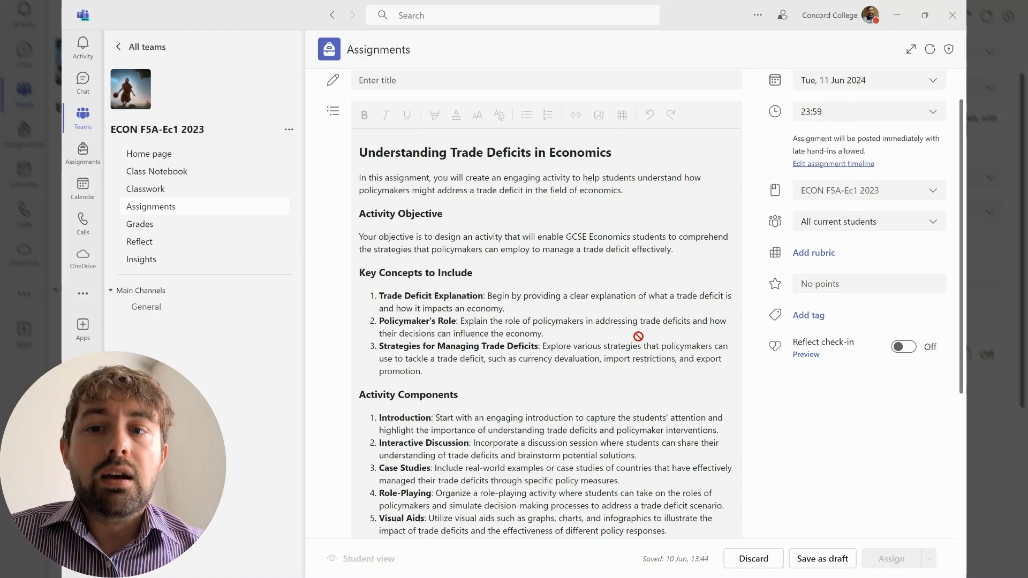
scroll(638, 336, "down", 1)
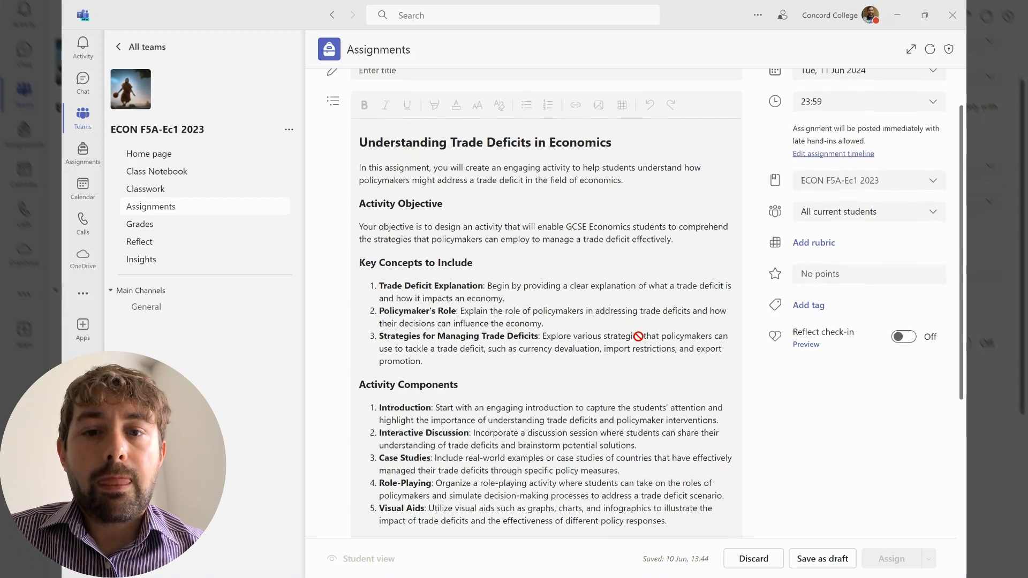
scroll(638, 336, "down", 3)
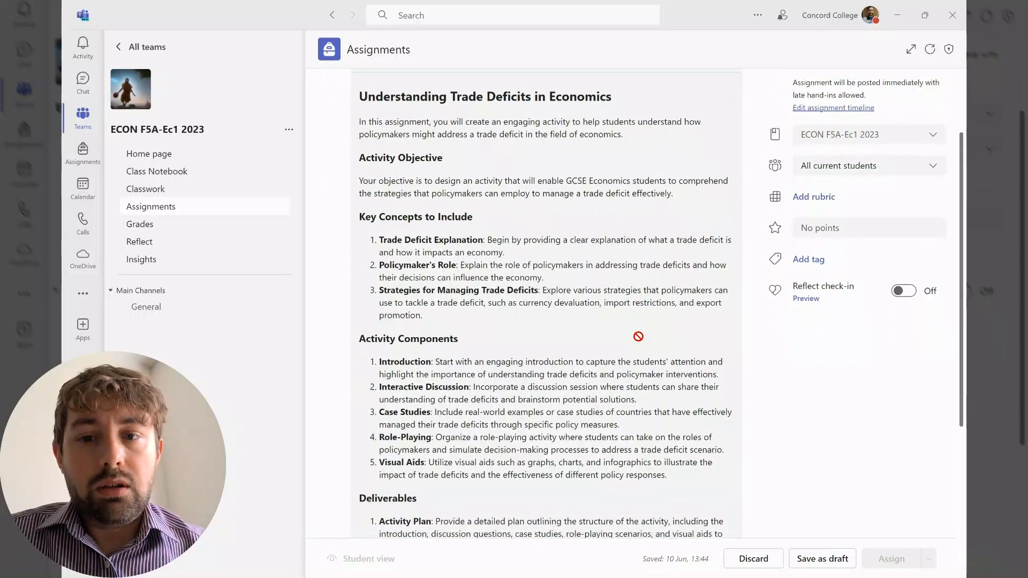
scroll(638, 337, "down", 6)
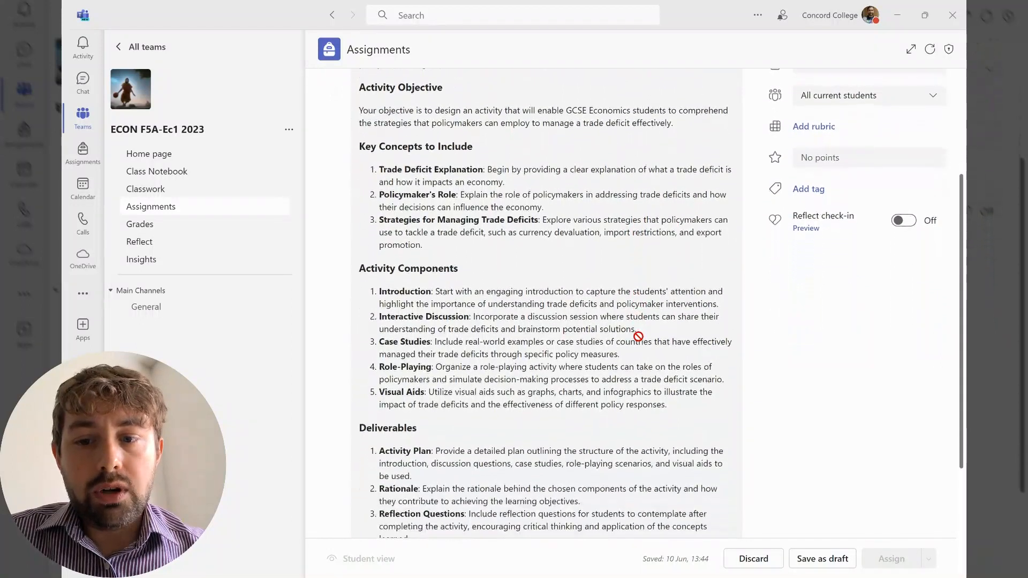
scroll(638, 336, "down", 1)
scroll(609, 404, "down", 1)
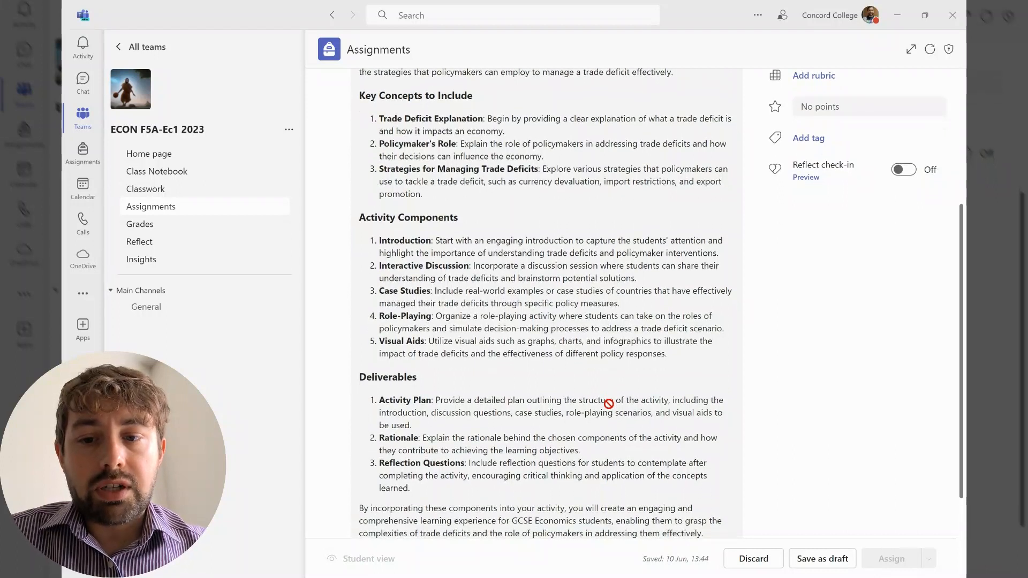
scroll(609, 403, "down", 6)
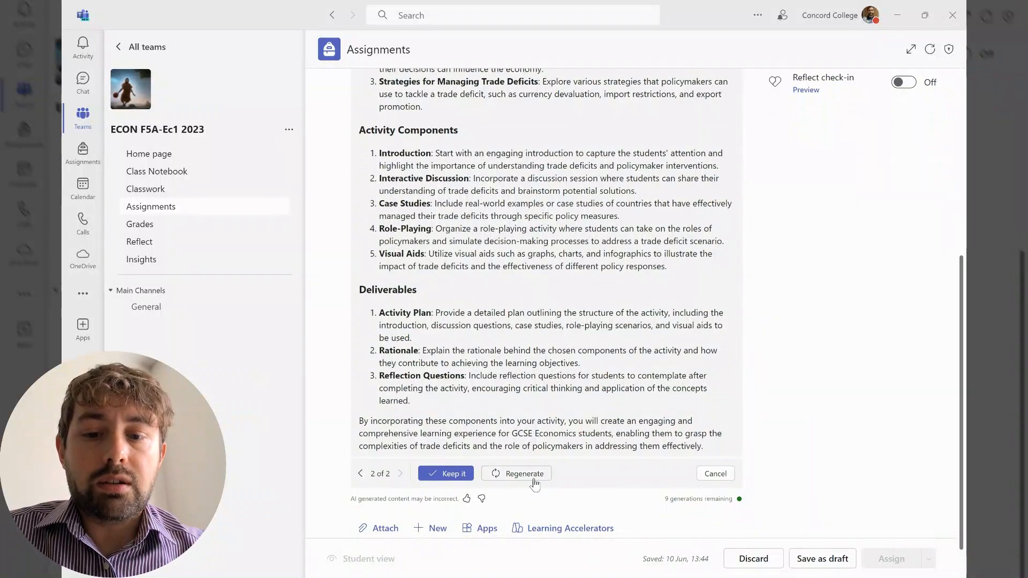
scroll(584, 474, "down", 1)
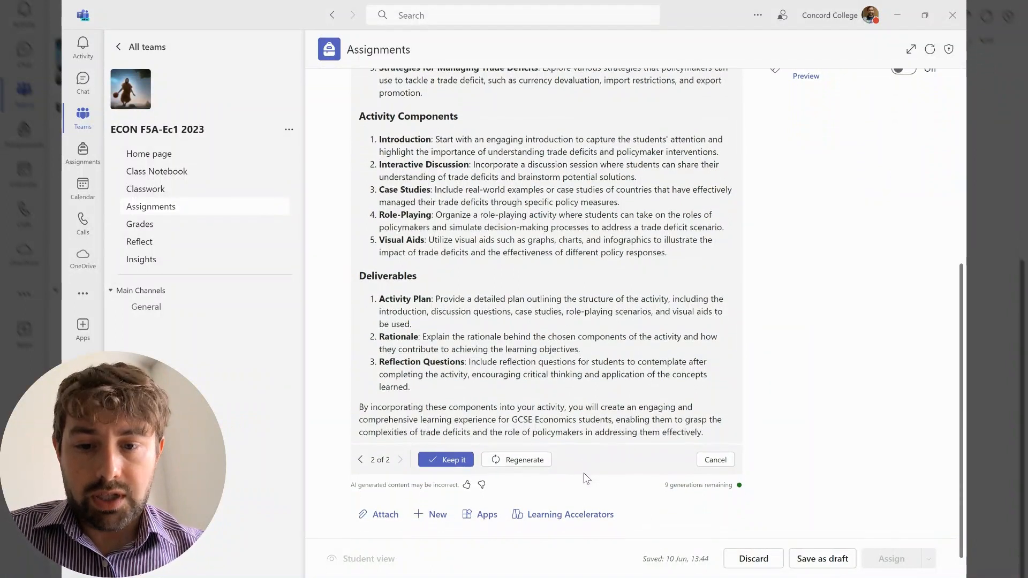
Step: Regenerate the detailed assignment instructions, check the new version and keep it
left_click(493, 461)
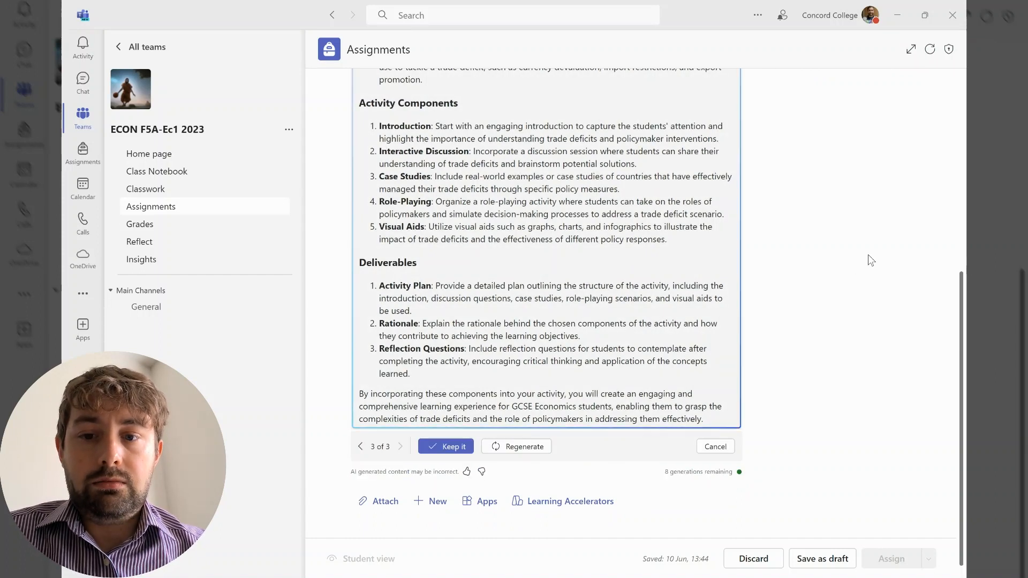
scroll(820, 212, "up", 4)
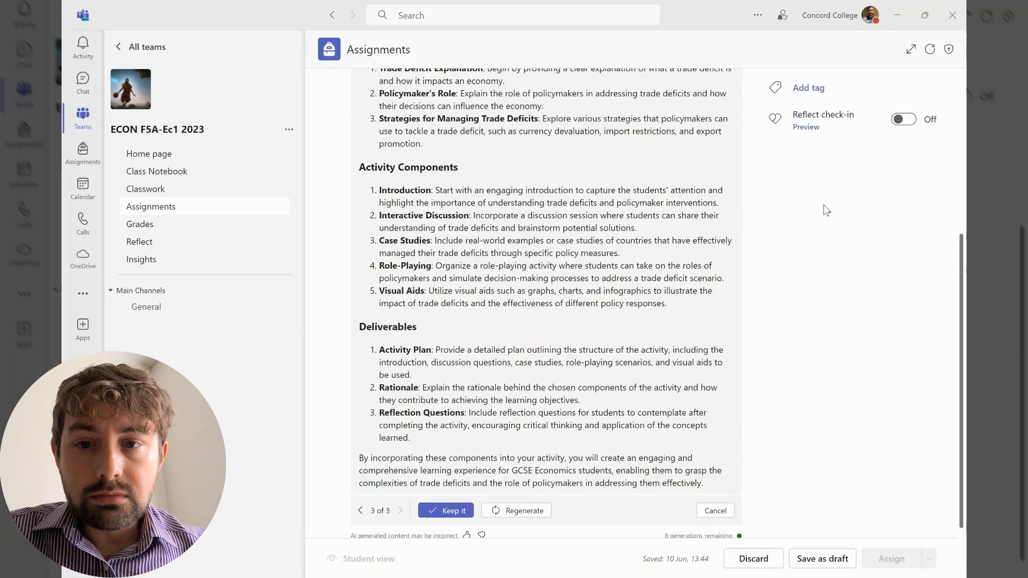
scroll(824, 211, "up", 1)
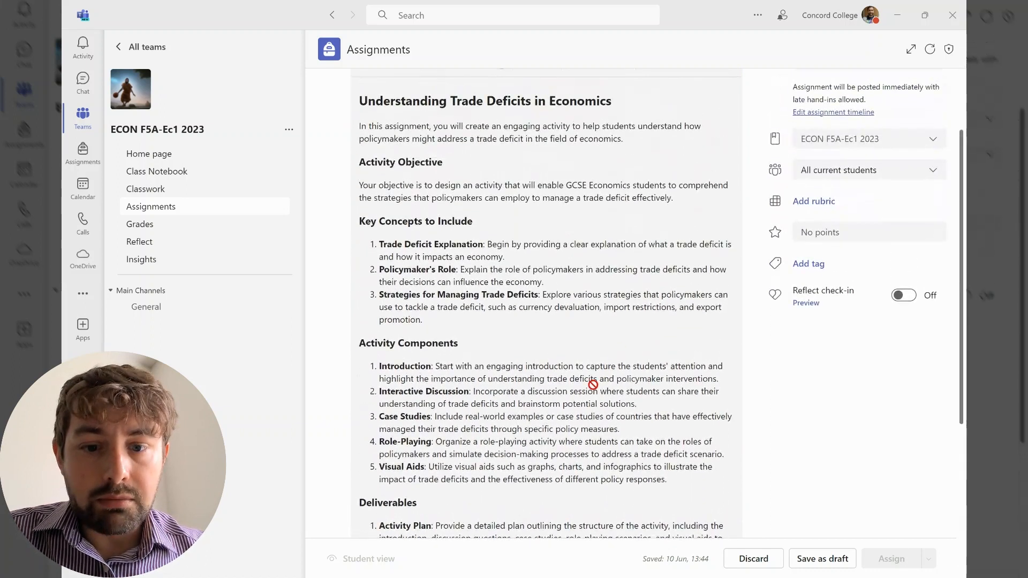
scroll(593, 385, "down", 4)
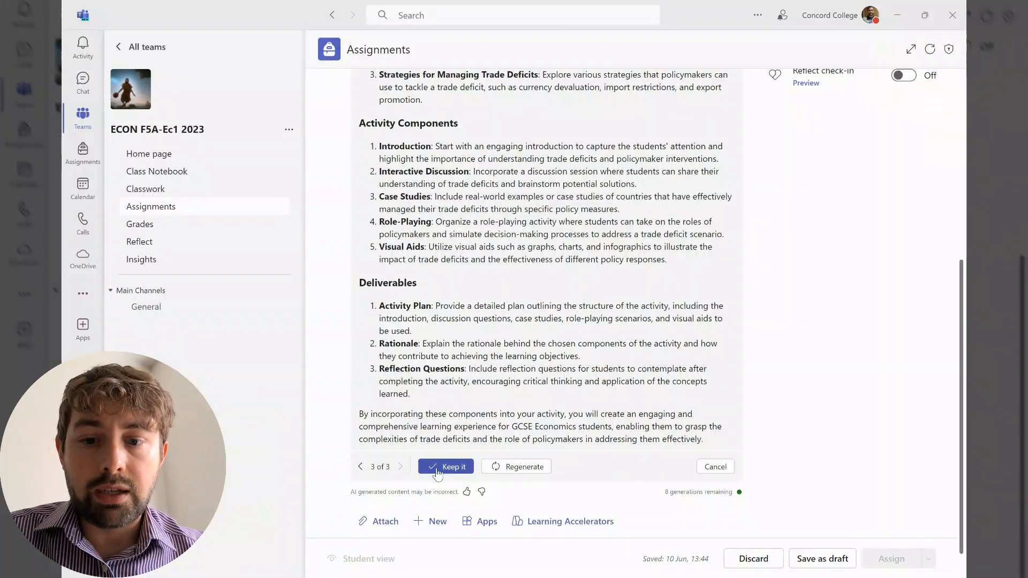
left_click(436, 468)
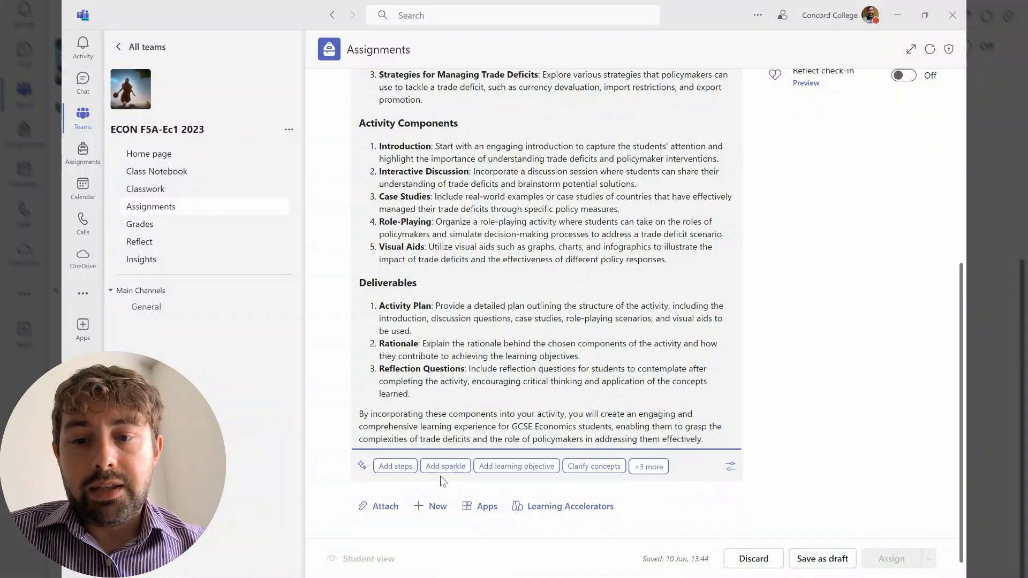
Step: Apply Add sparkle to the assignment instructions, check the result throughout and keep it
left_click(436, 470)
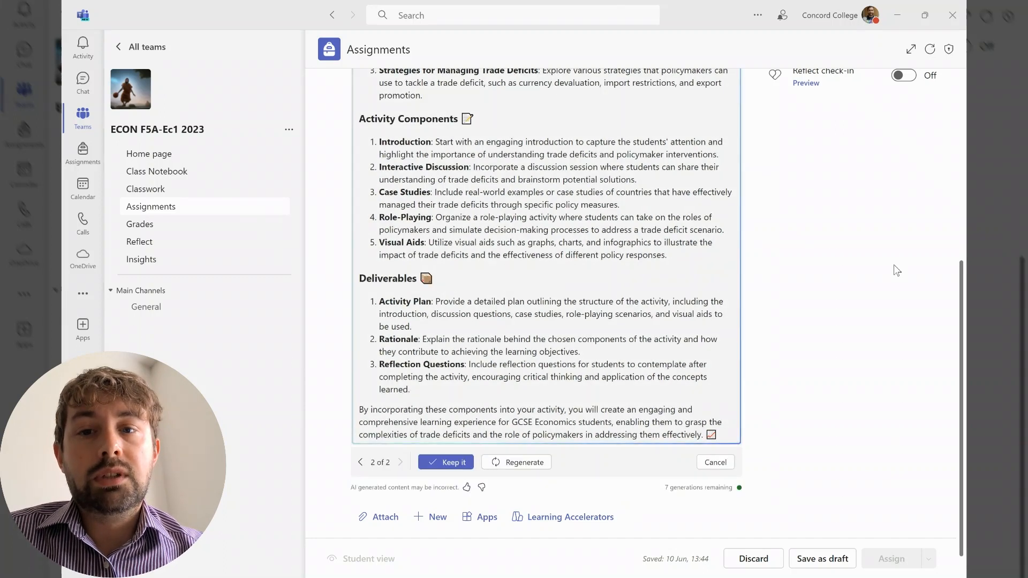
scroll(567, 350, "down", 1)
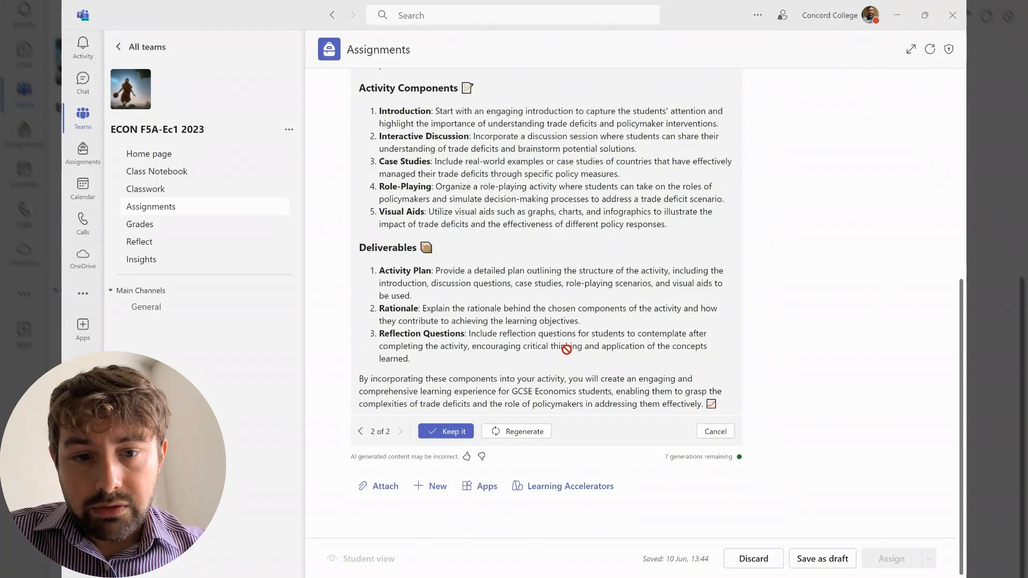
scroll(578, 280, "up", 5)
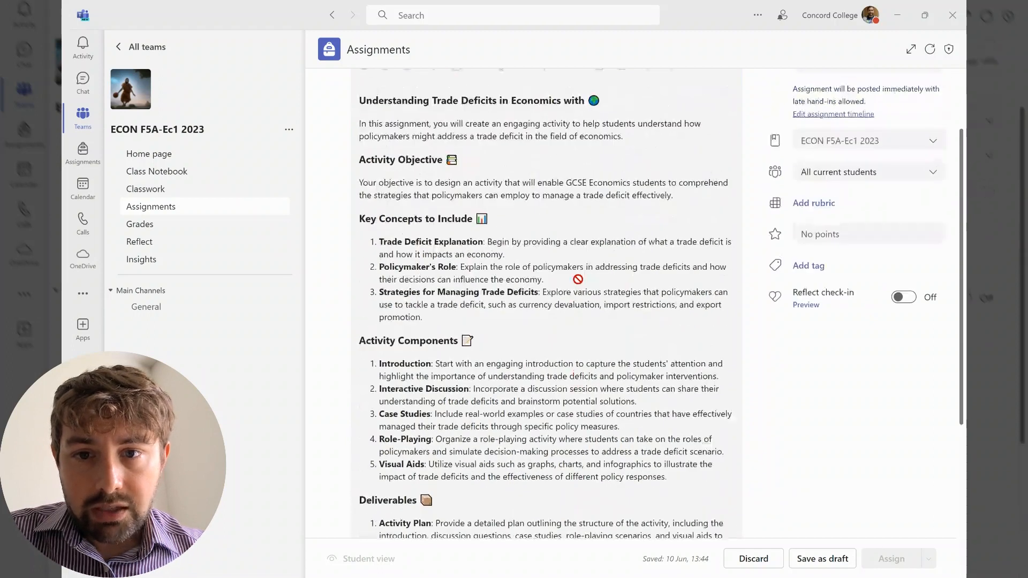
scroll(578, 279, "up", 2)
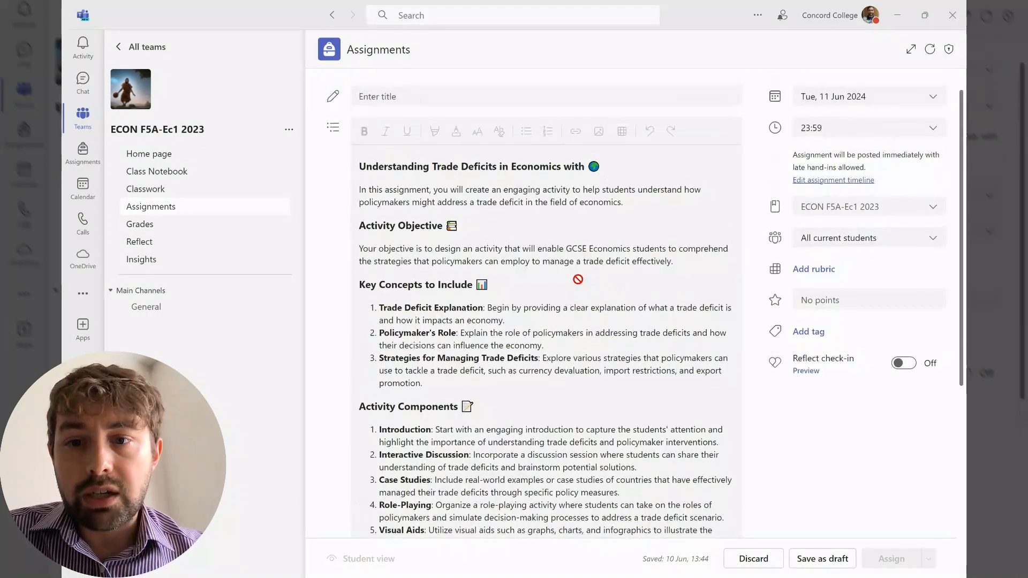
scroll(541, 362, "down", 3)
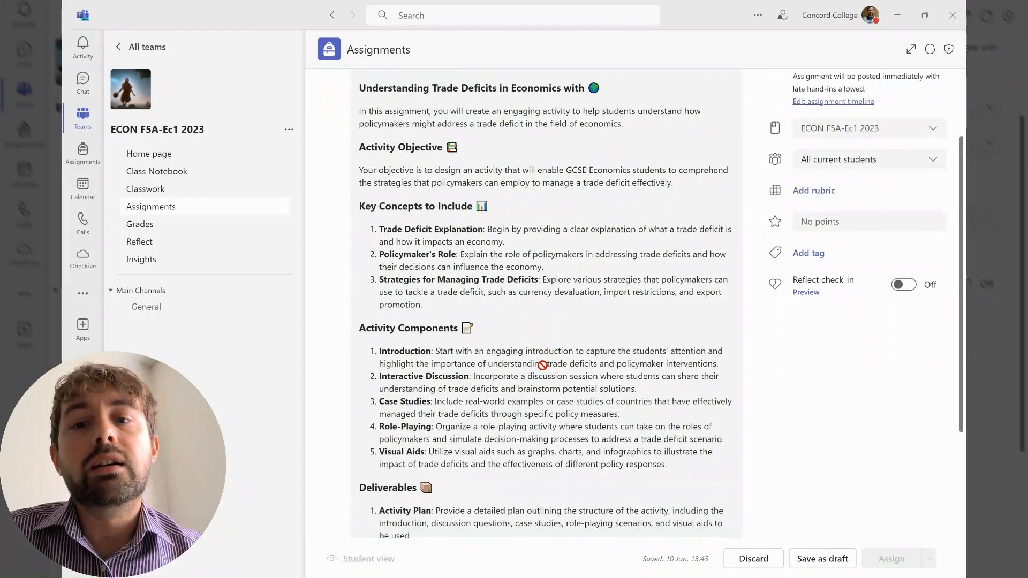
scroll(542, 365, "down", 2)
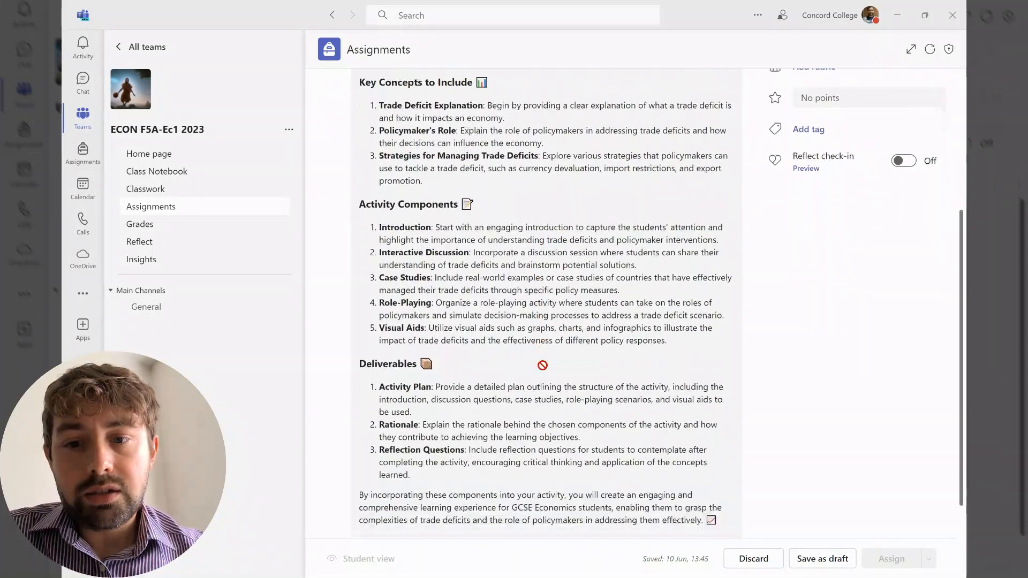
scroll(543, 365, "down", 1)
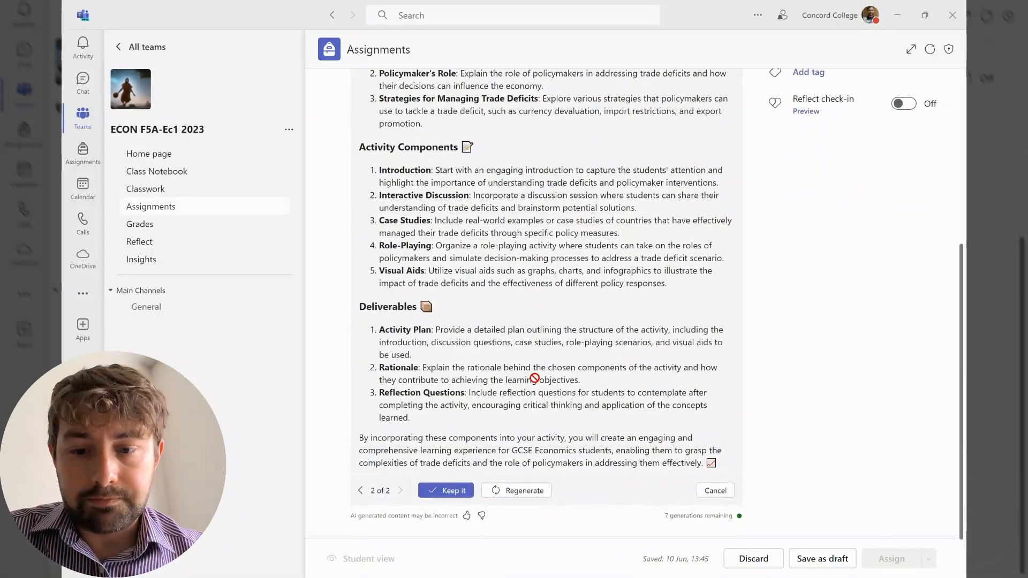
left_click(436, 498)
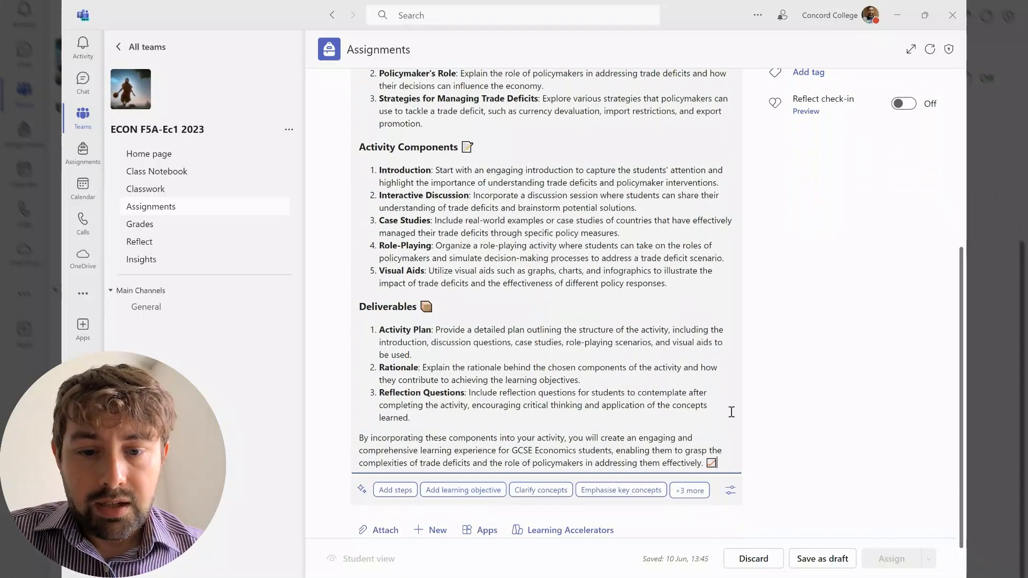
Step: Apply Emphasise key concepts to the assignment instructions and keep the generated version
left_click(617, 491)
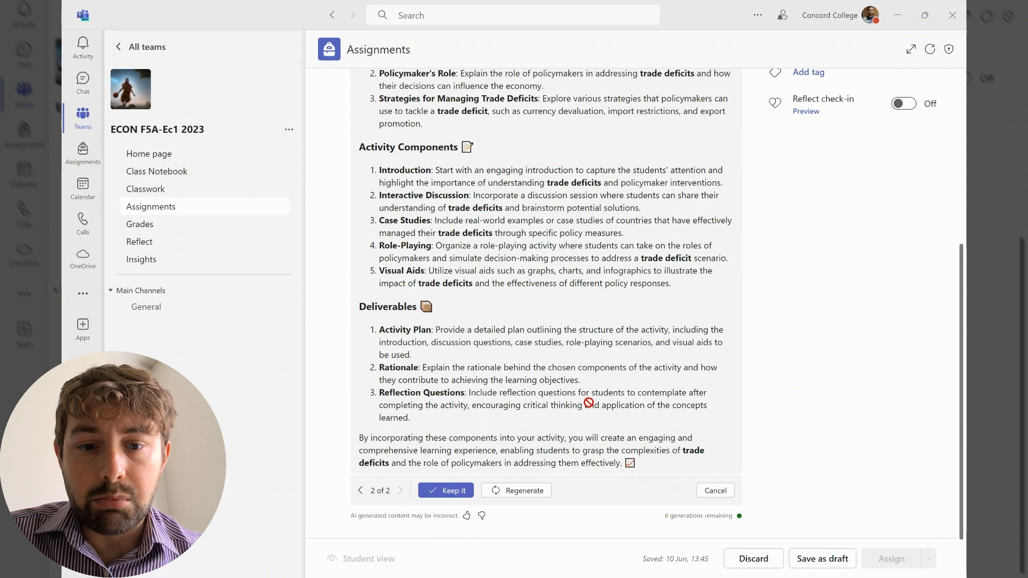
scroll(589, 401, "down", 1)
left_click(426, 440)
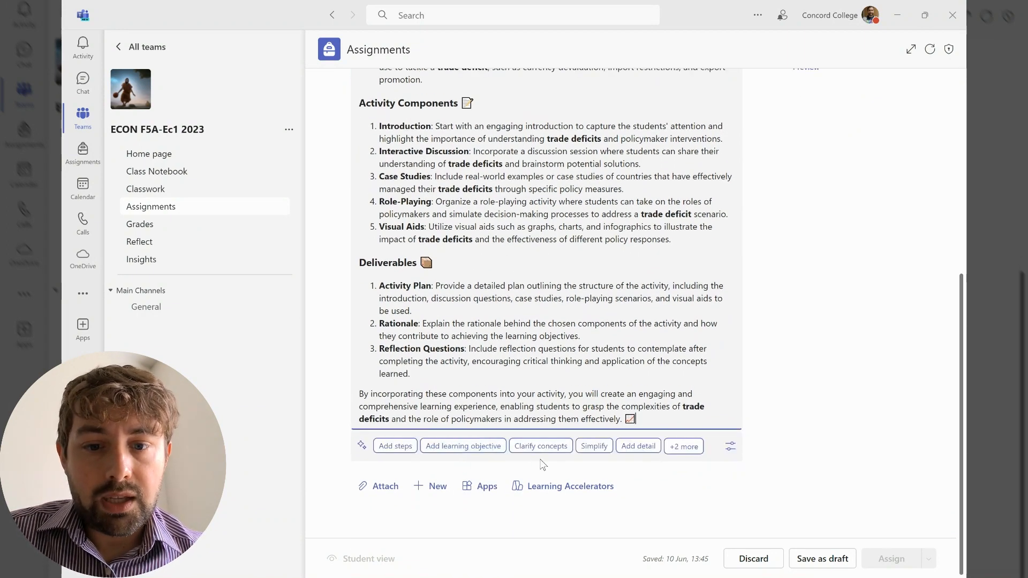
Step: Apply Clarify concepts to the assignment instructions, check the reworded version from title to deliverables and keep it
left_click(690, 447)
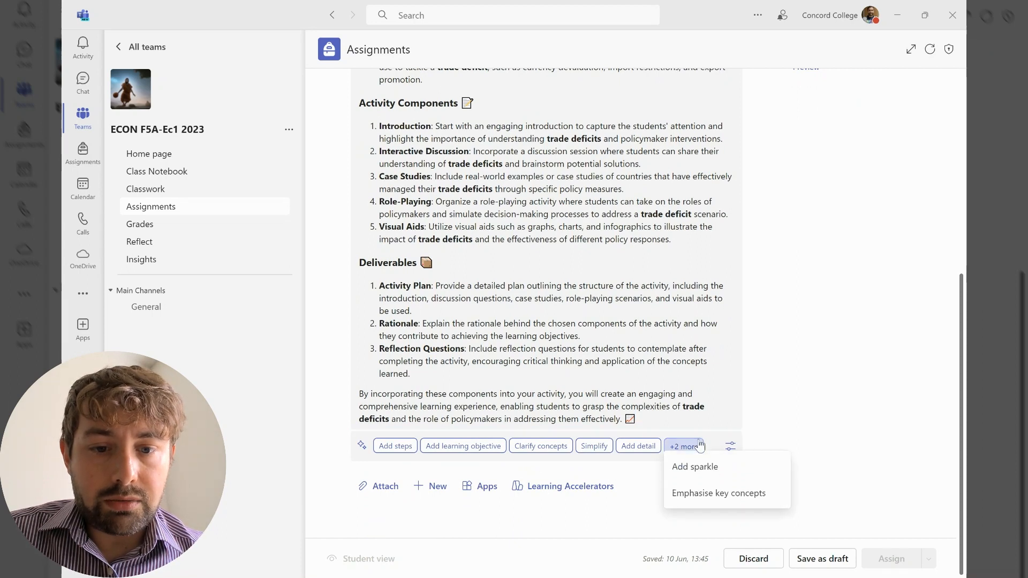
left_click(559, 446)
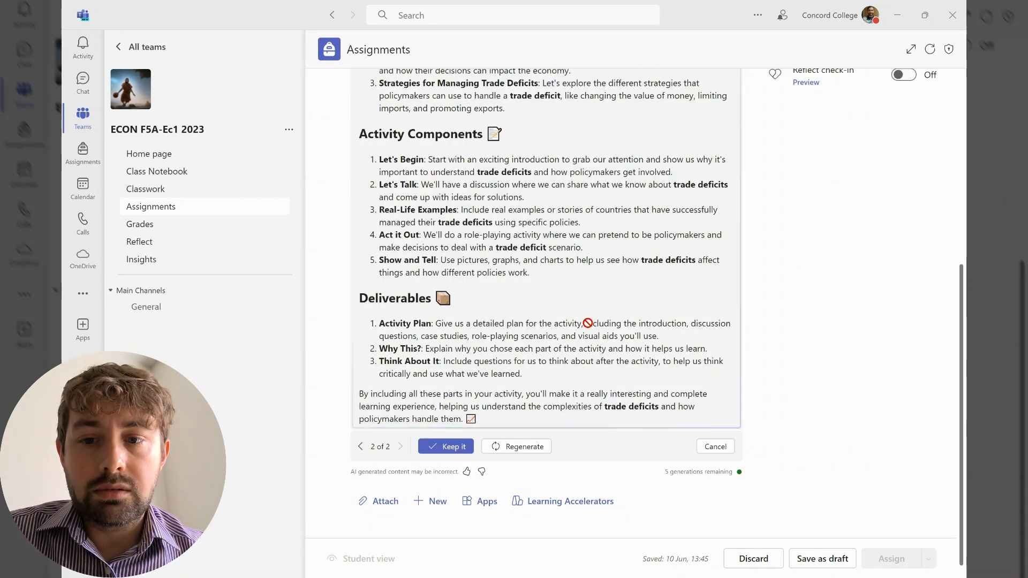
scroll(588, 323, "up", 2)
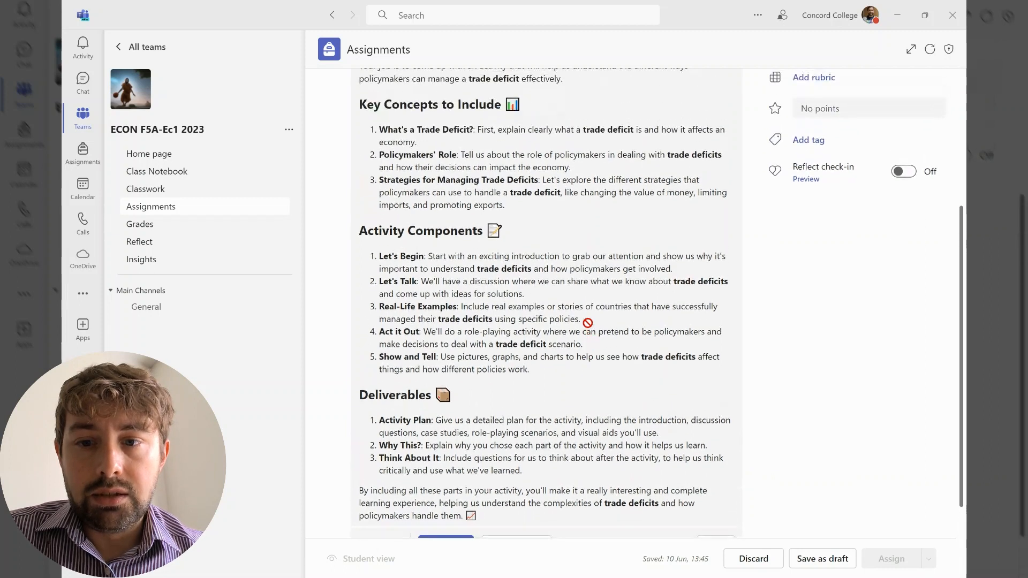
scroll(588, 323, "up", 3)
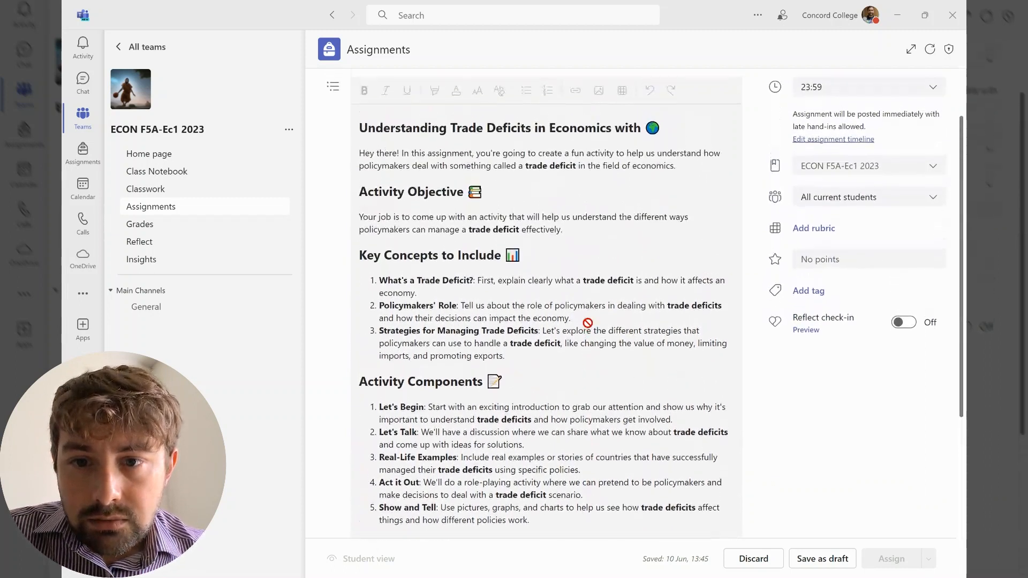
scroll(588, 323, "down", 3)
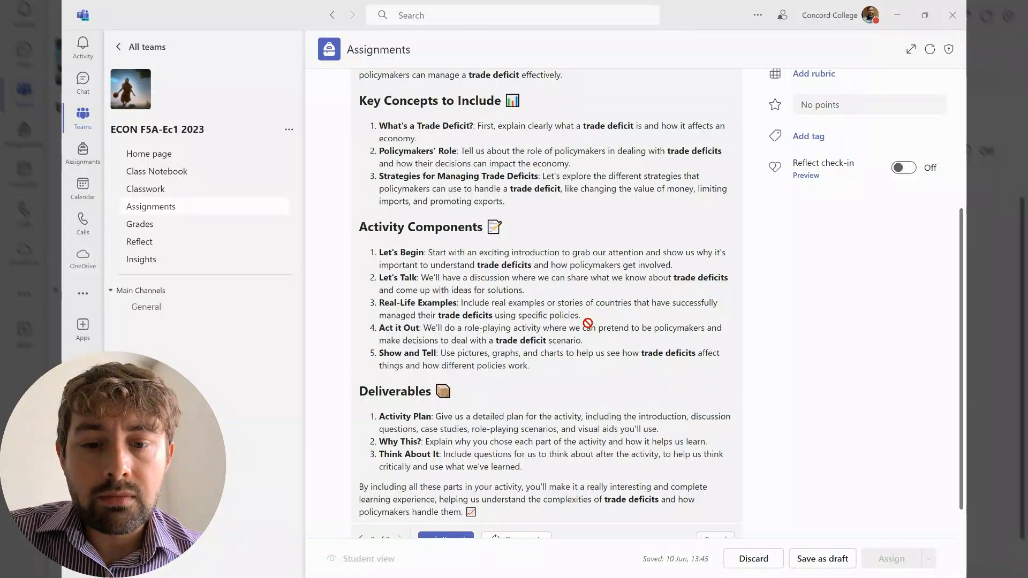
scroll(588, 323, "down", 1)
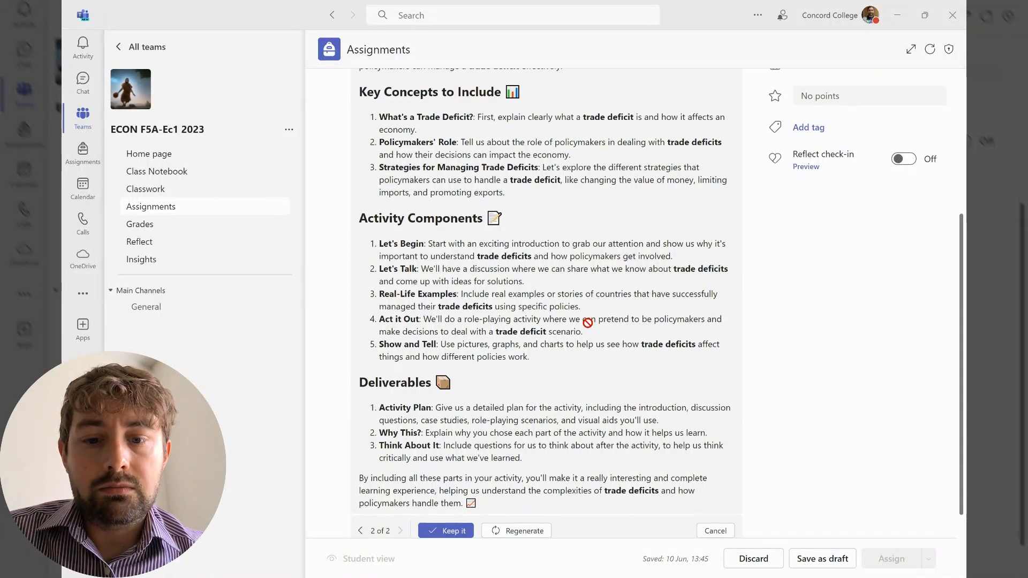
scroll(588, 323, "down", 2)
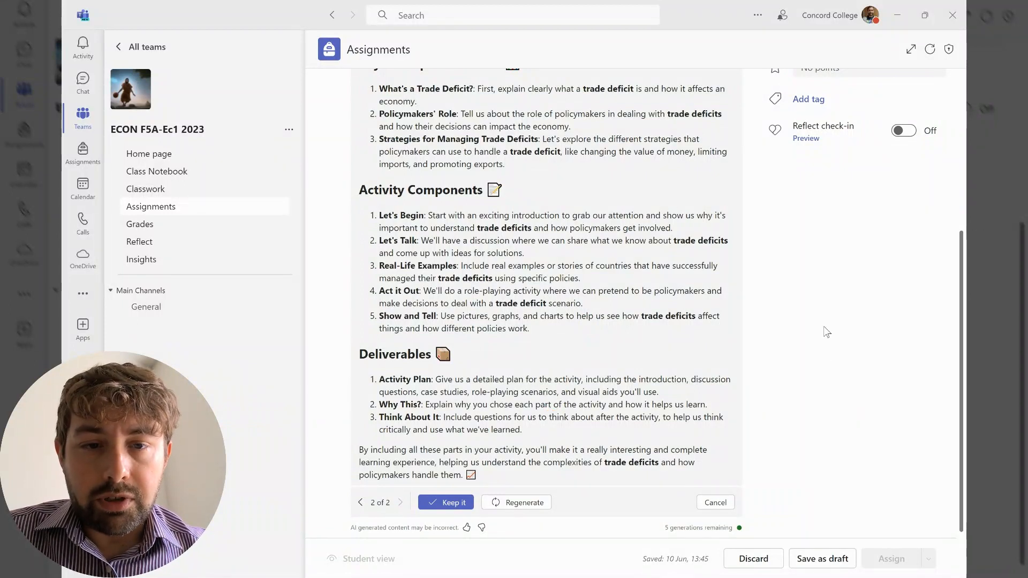
scroll(764, 429, "up", 4)
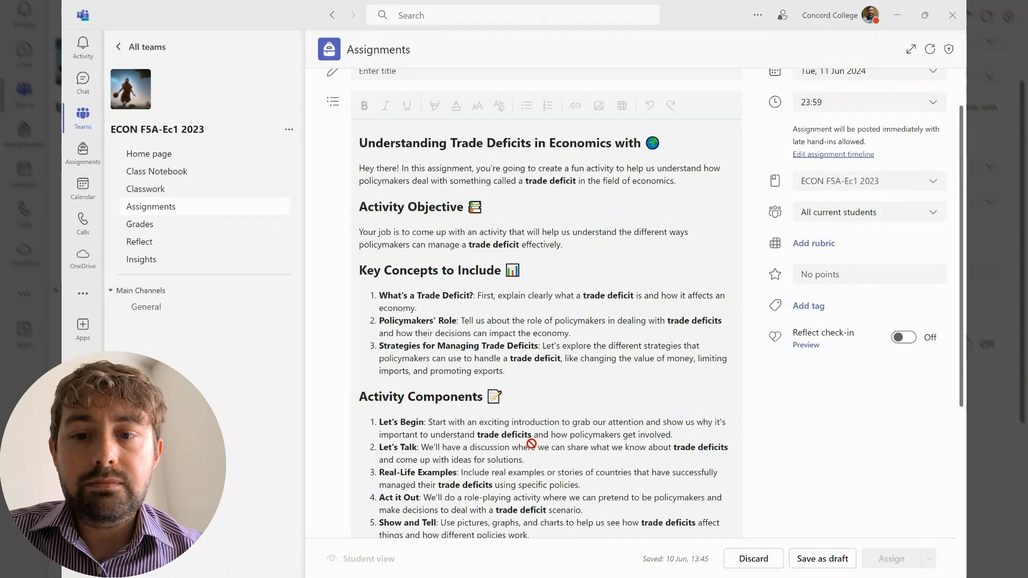
scroll(552, 458, "down", 1)
scroll(552, 458, "down", 1)
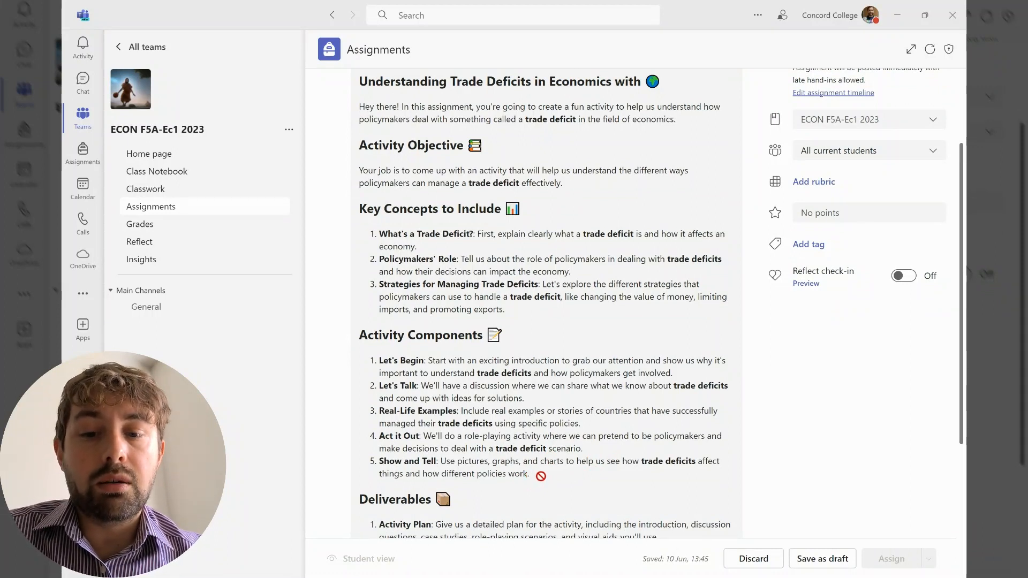
scroll(540, 475, "down", 2)
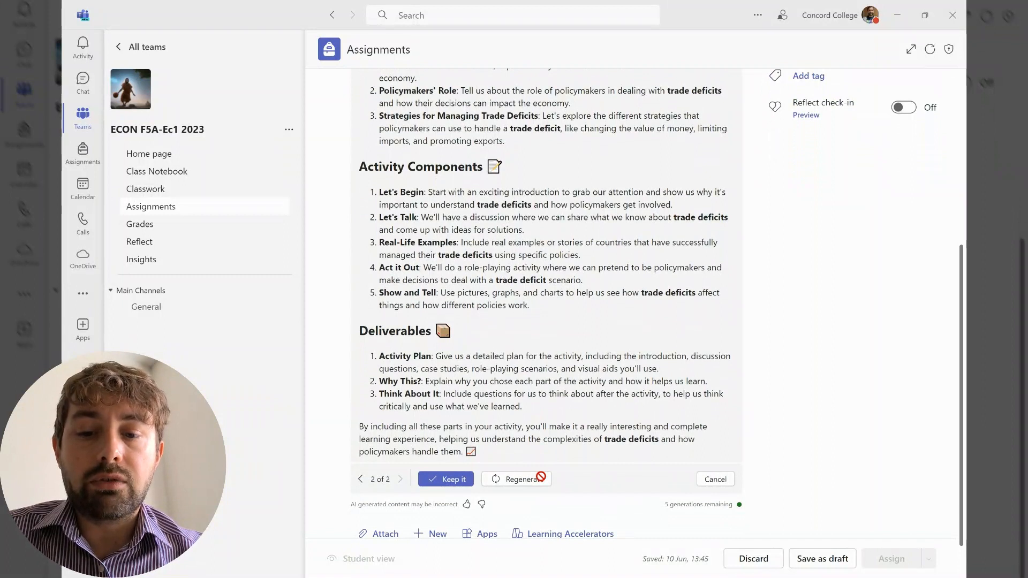
left_click(445, 480)
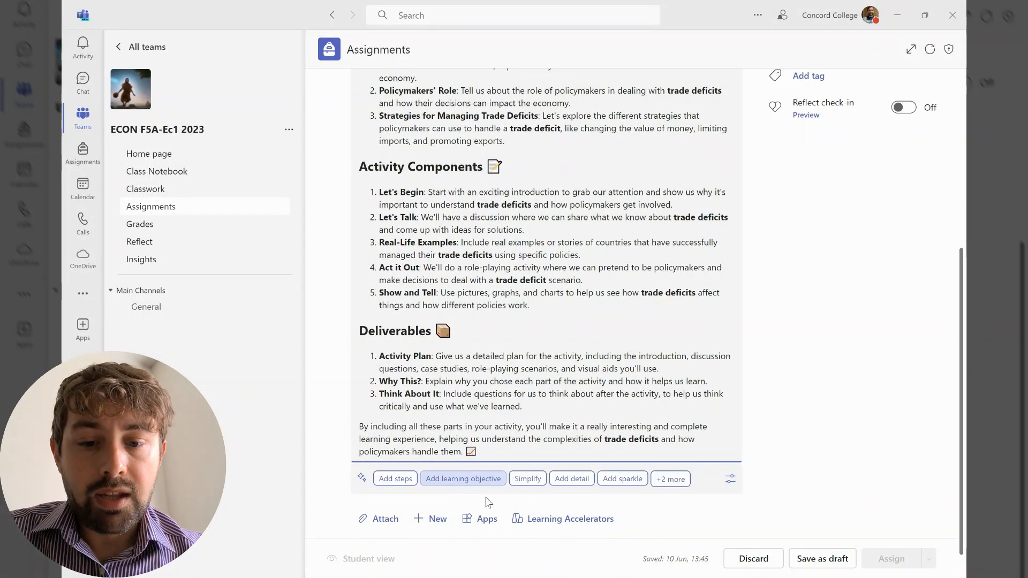
Step: Review the kept assignment instructions from the title and objective down to the deliverables and closing paragraph
scroll(807, 489, "up", 3)
scroll(807, 489, "up", 3)
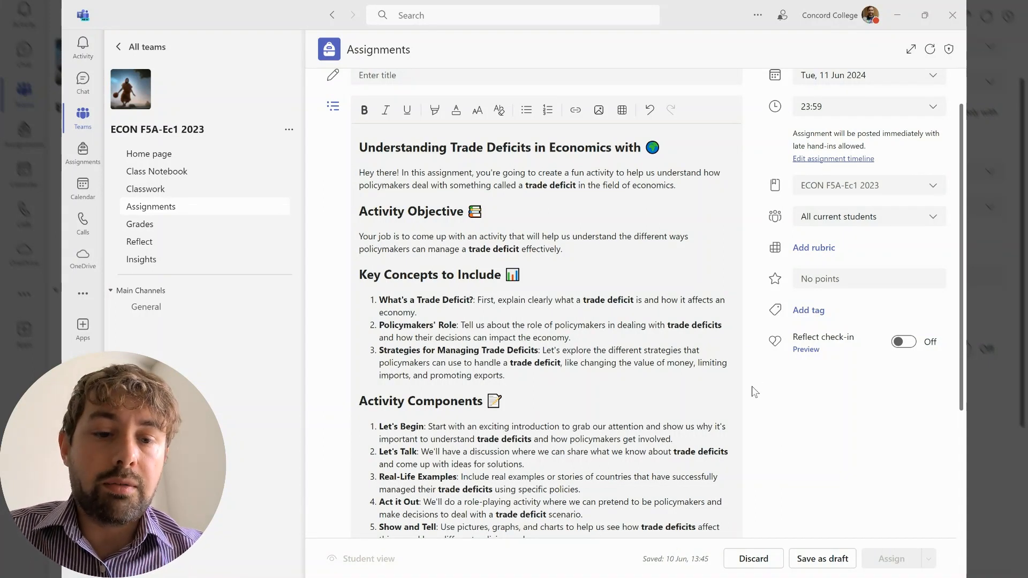
scroll(752, 386, "down", 5)
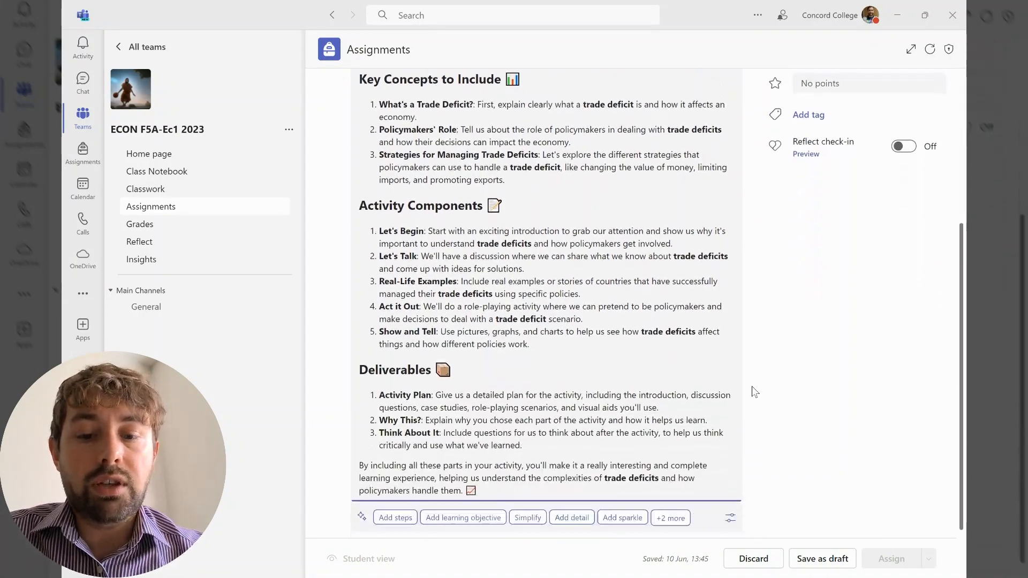
scroll(751, 387, "down", 1)
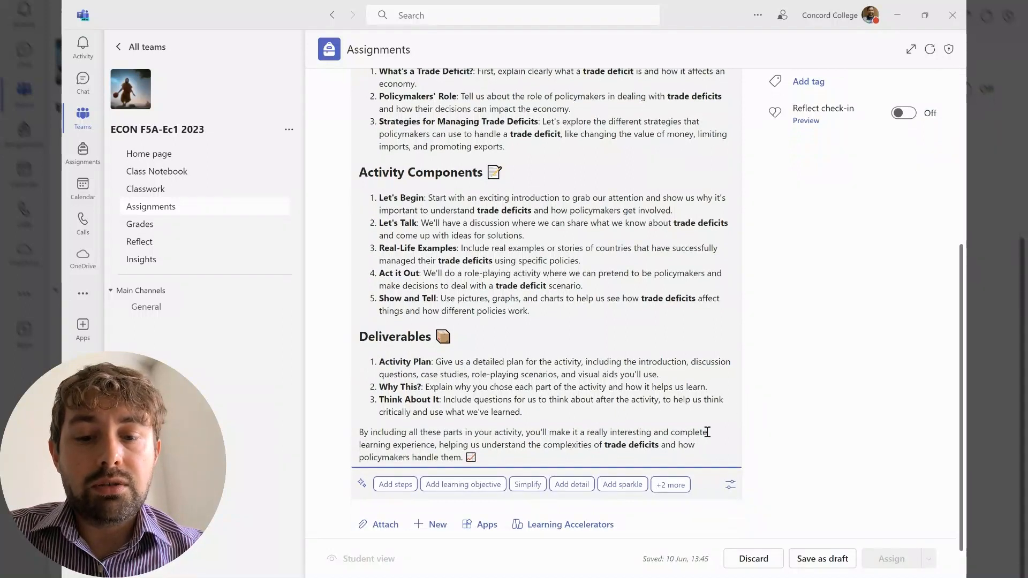